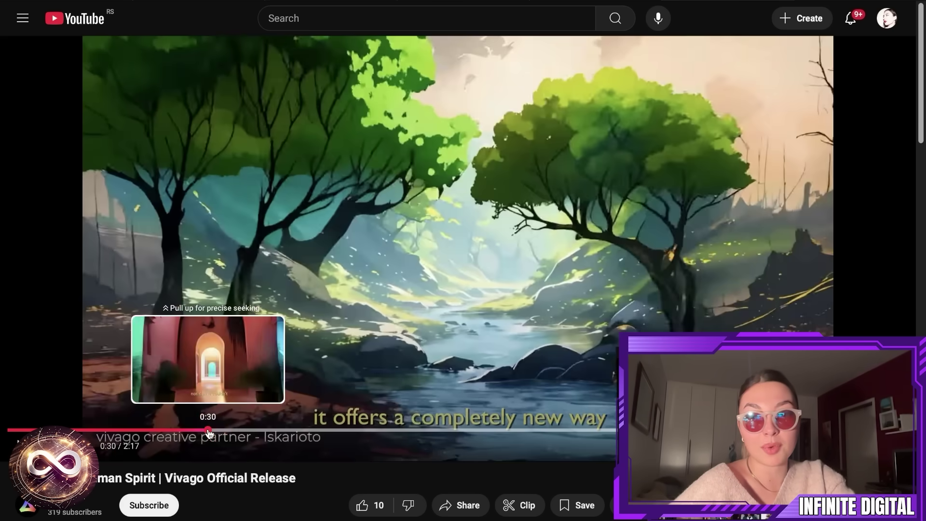
Step: Skip the Vivago release video to 0:30, then filter the Explore video gallery to Anime
click(407, 357)
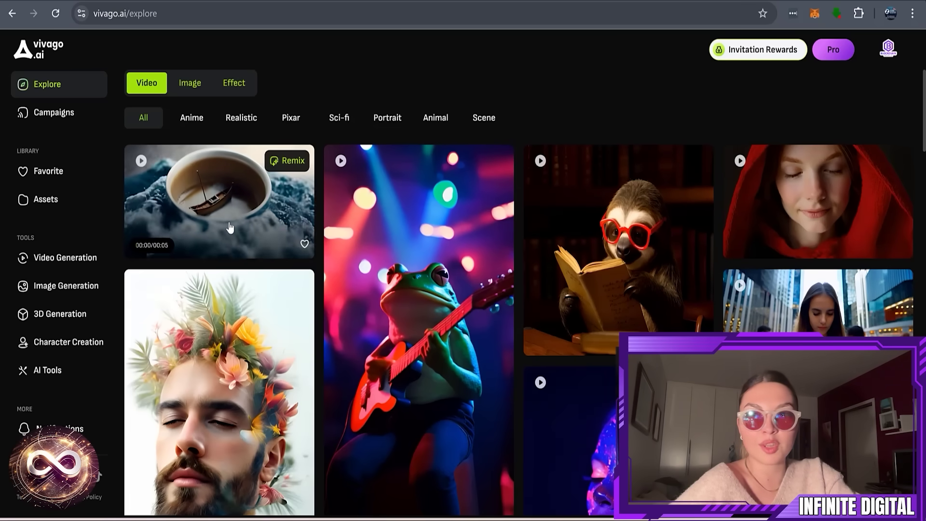
click(200, 127)
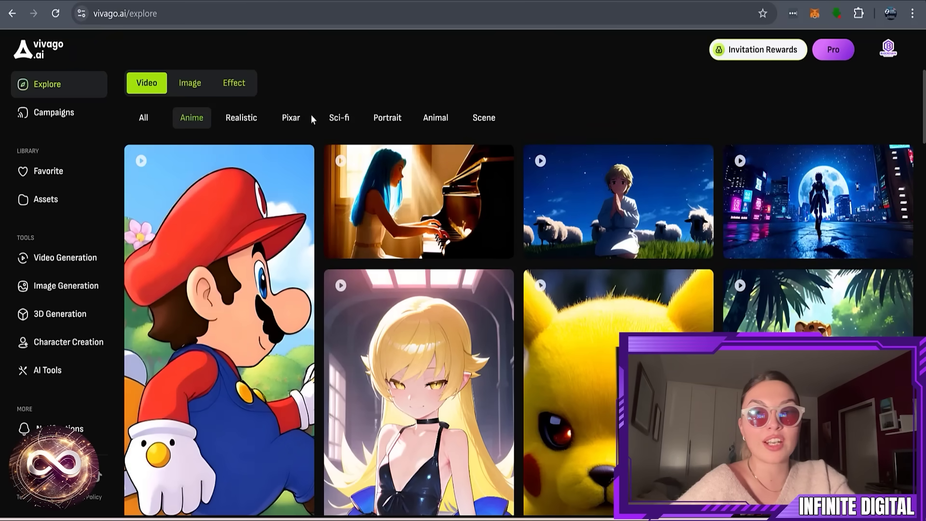
Step: Browse the Pixar, Portrait, Animal, Scene and Sci-fi video categories, then open Video Generation
click(292, 118)
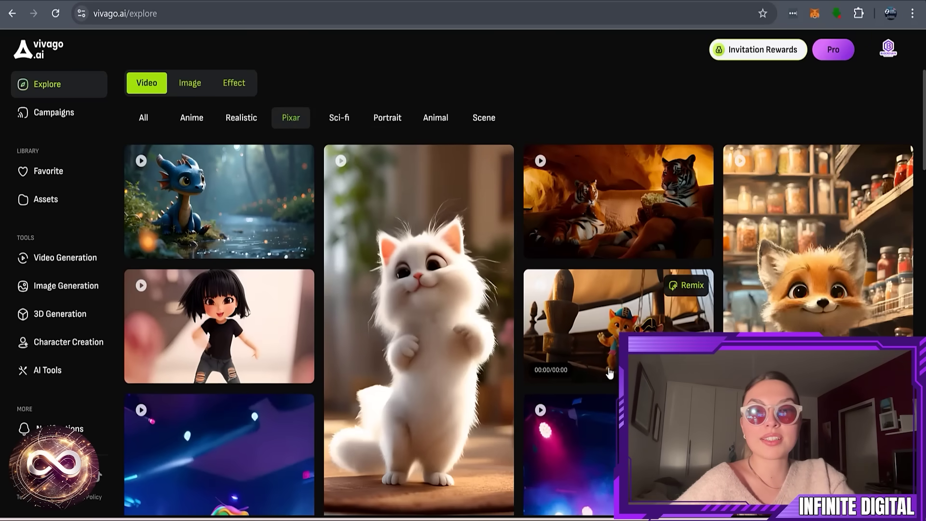
click(374, 121)
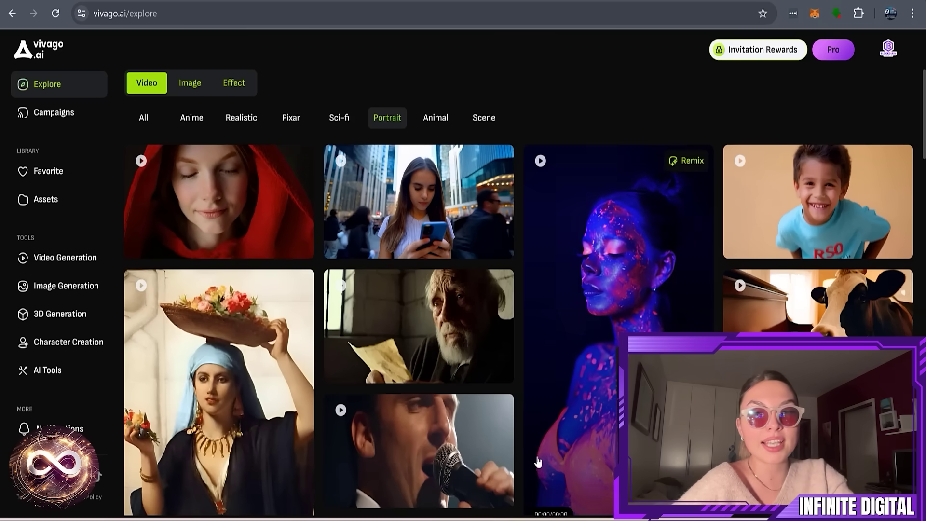
click(435, 119)
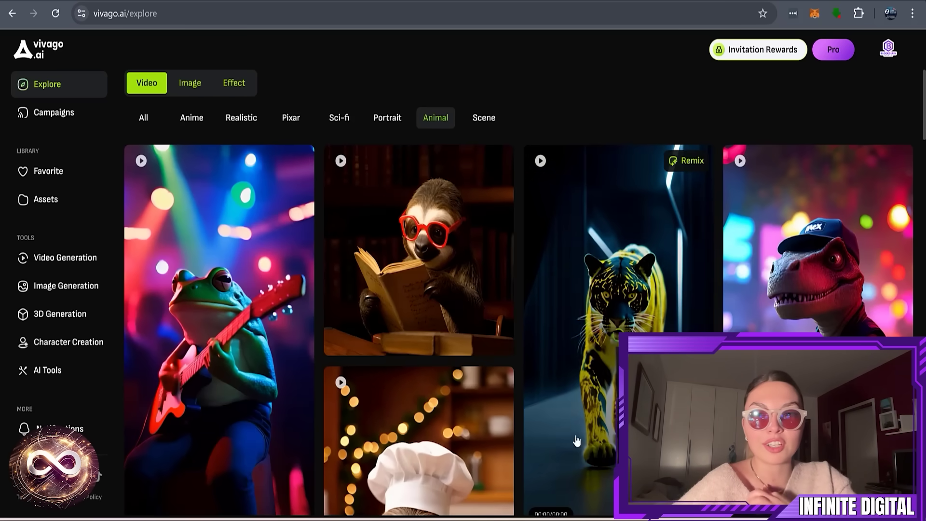
click(485, 119)
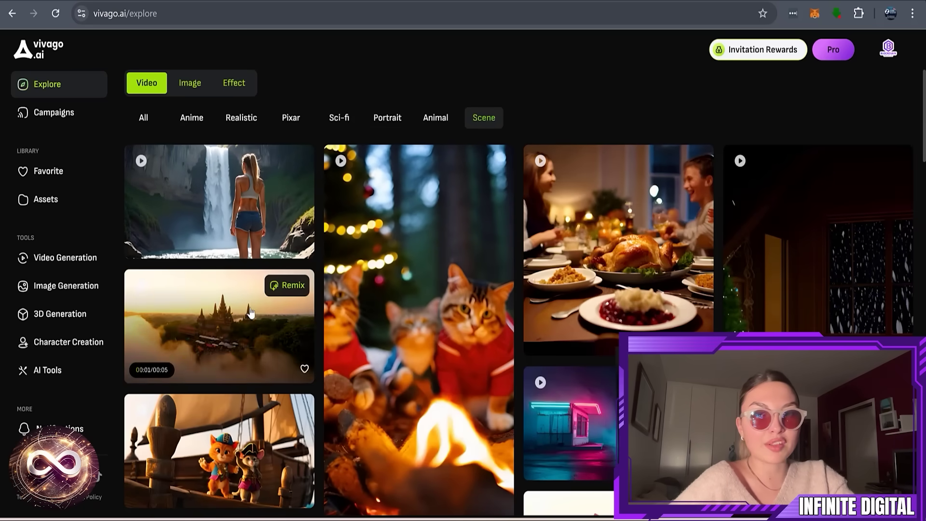
click(347, 117)
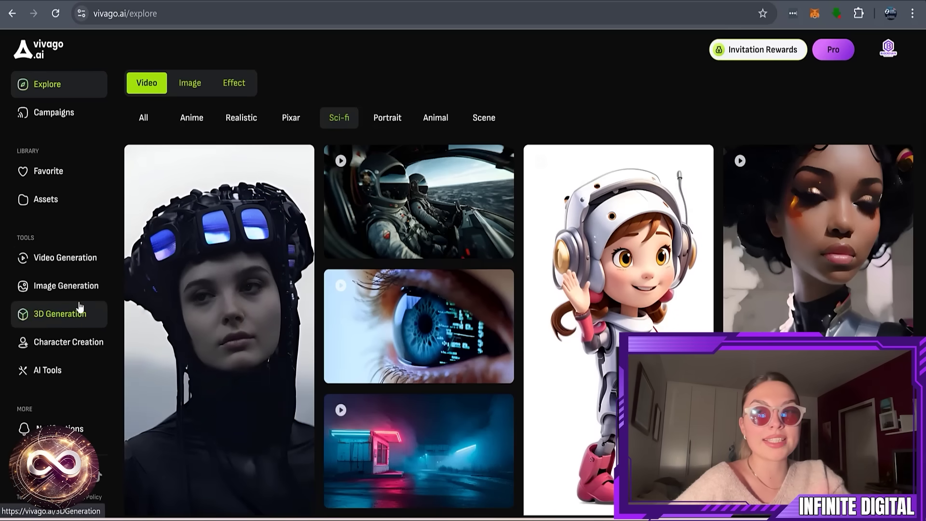
click(79, 259)
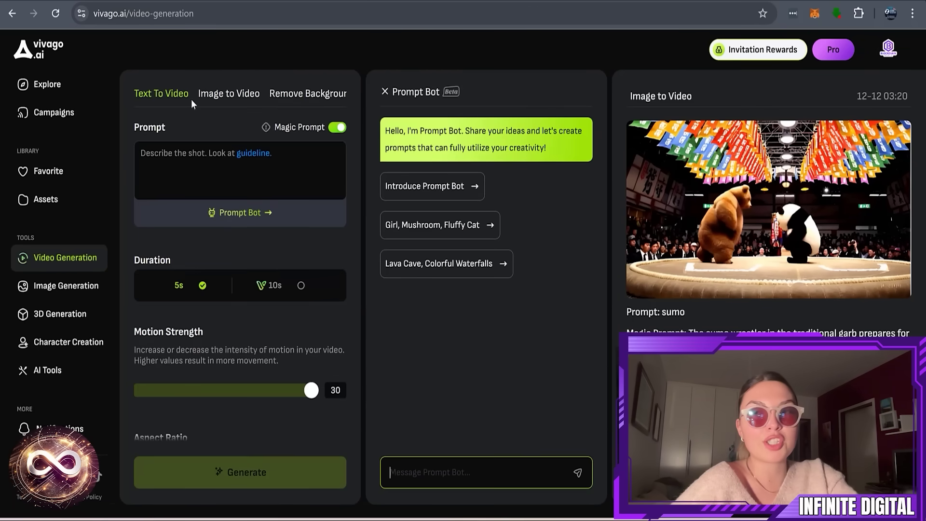
Step: Upload the pink-haired headset portrait to Image to Video, cropped 1:1 over the face
click(217, 95)
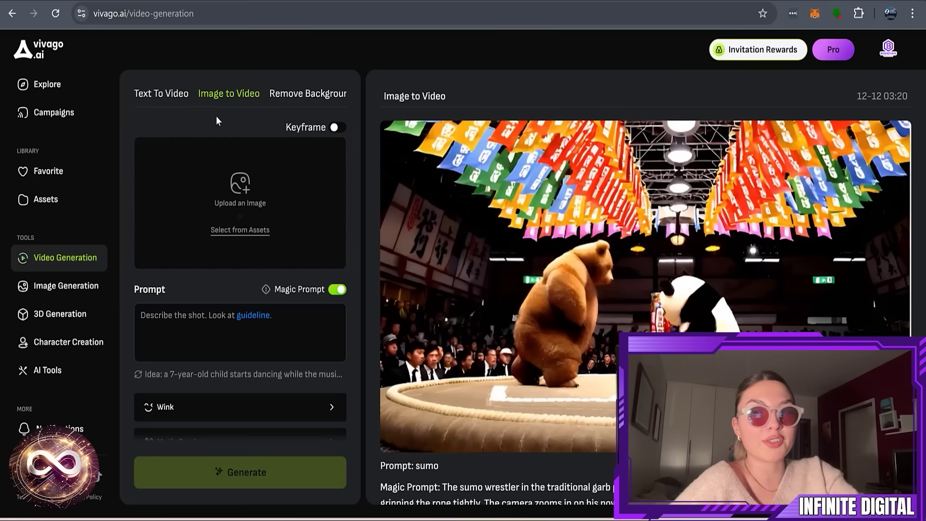
click(250, 206)
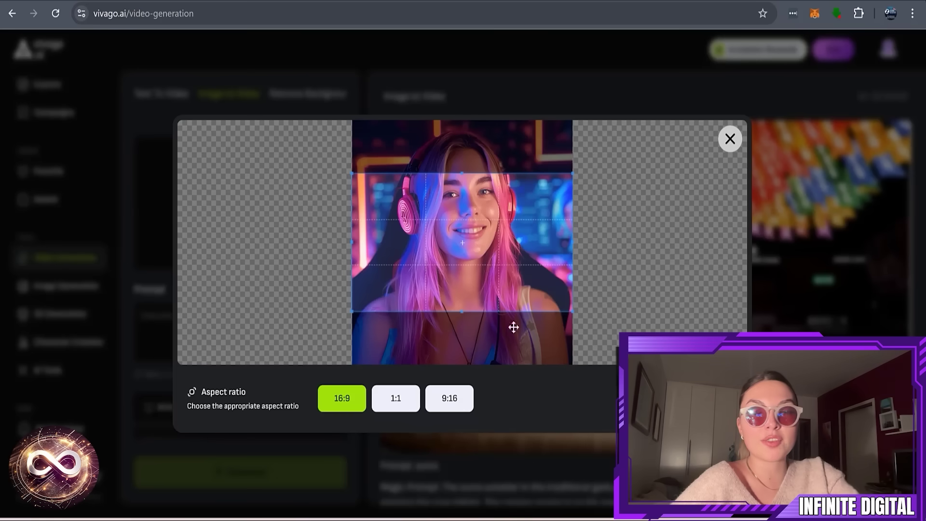
drag(513, 327, 513, 289)
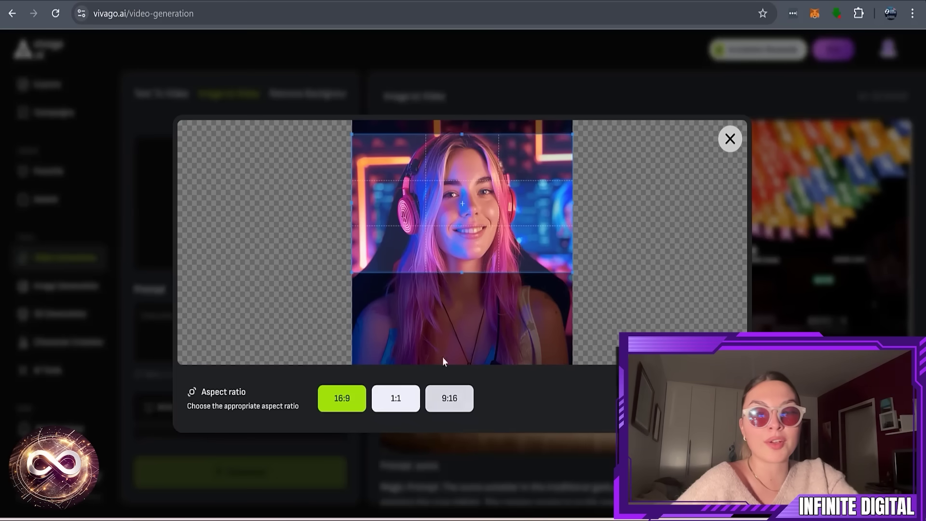
click(400, 404)
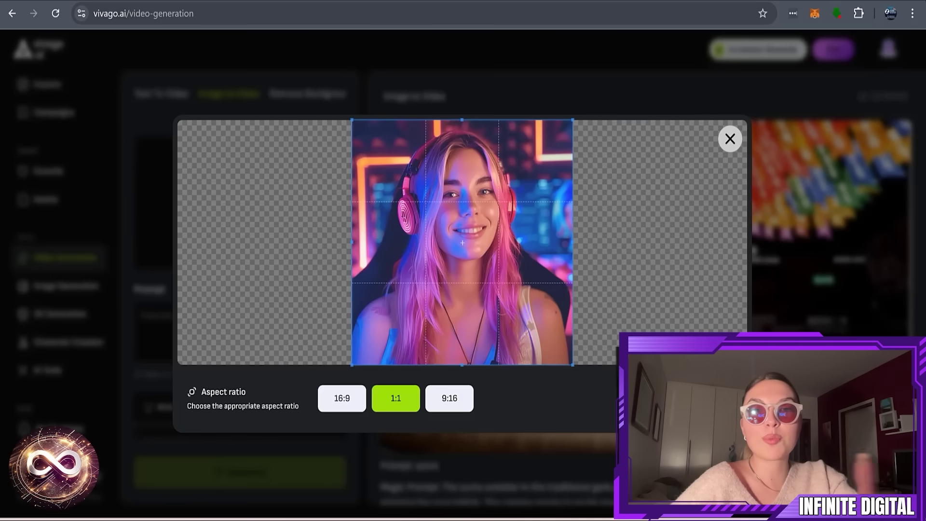
click(709, 399)
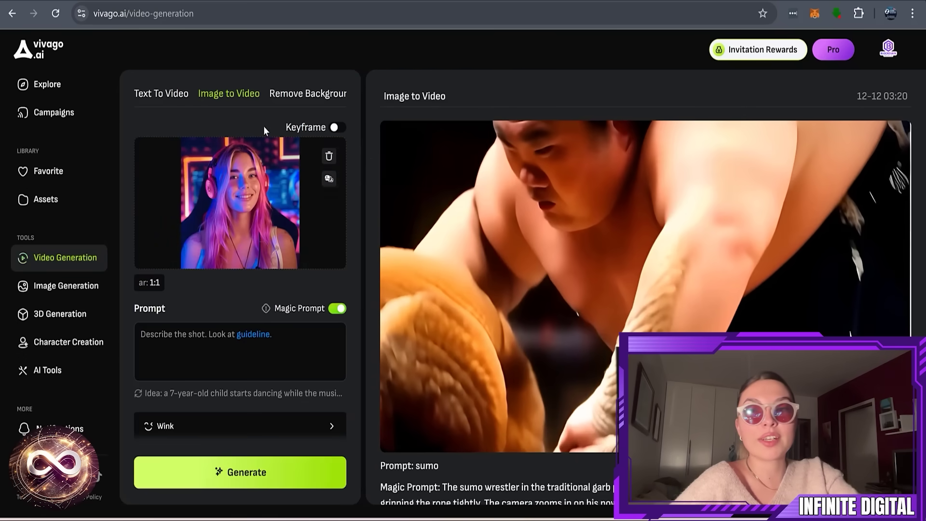
click(169, 340)
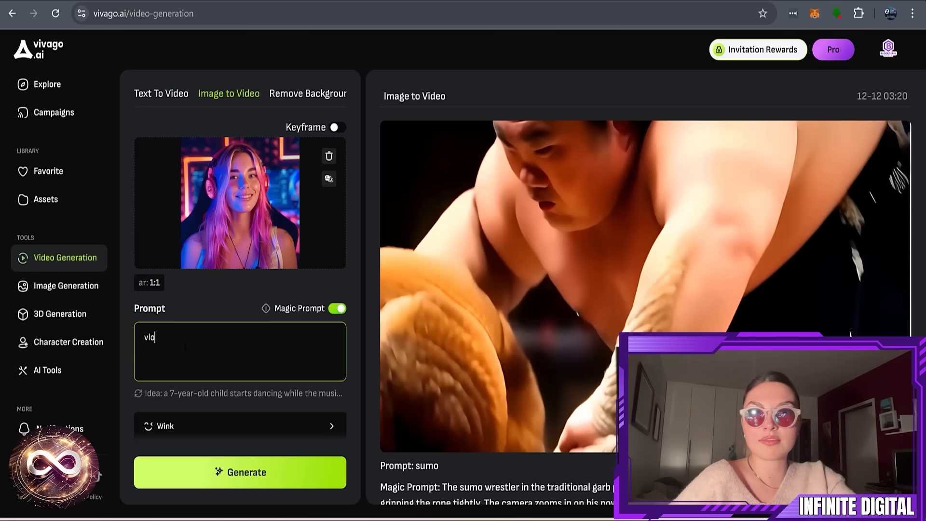
Step: Write the video prompt 'youtuber lady smiling'
text(vlogger yout)
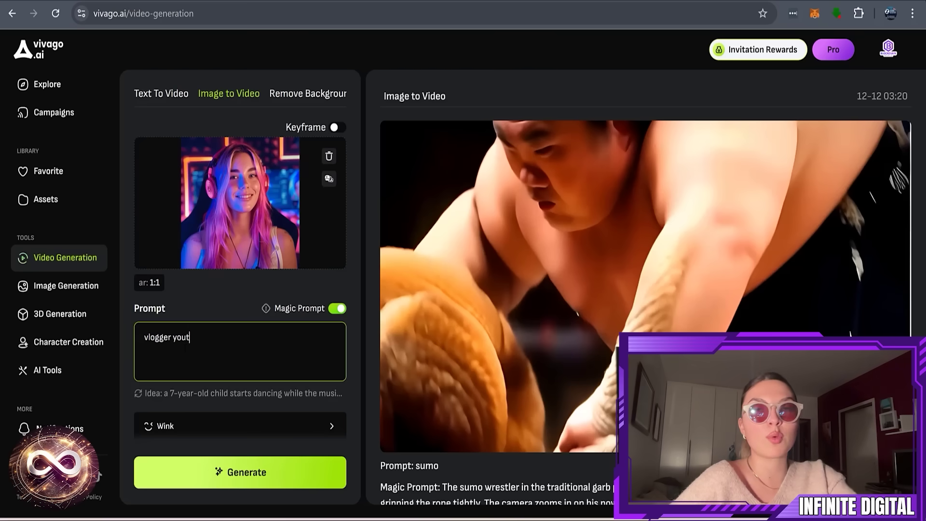
text(ube r smil)
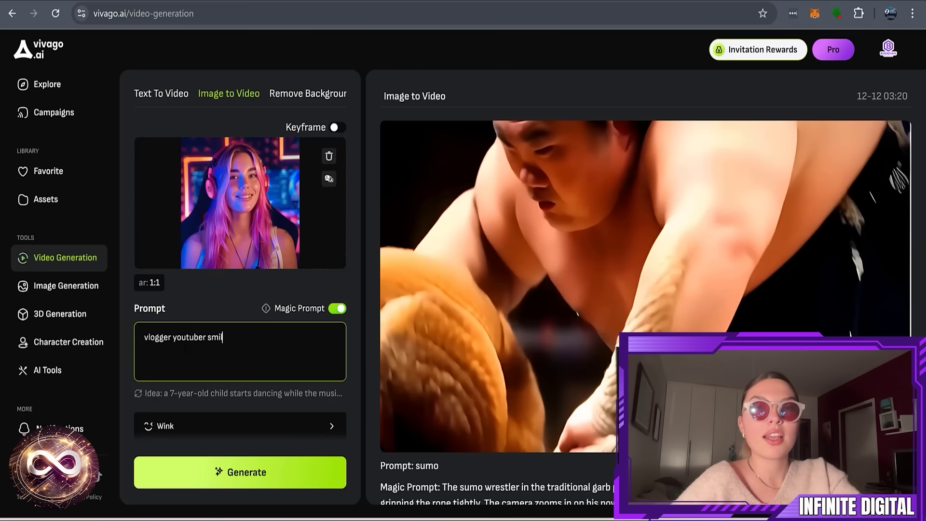
key(shift+Right)
key(shift+Right)
key(shift+Right)
key(shift+Right)
key(BackSpace)
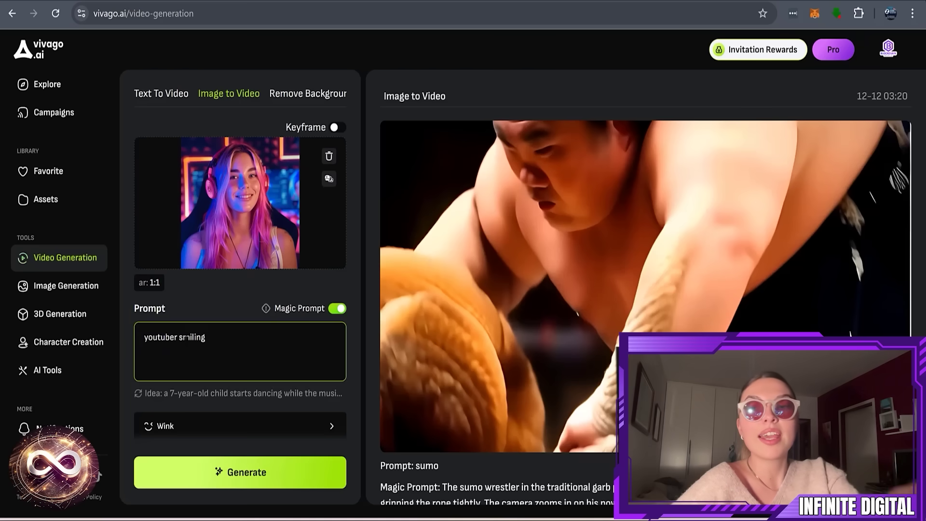
click(179, 337)
text(lady)
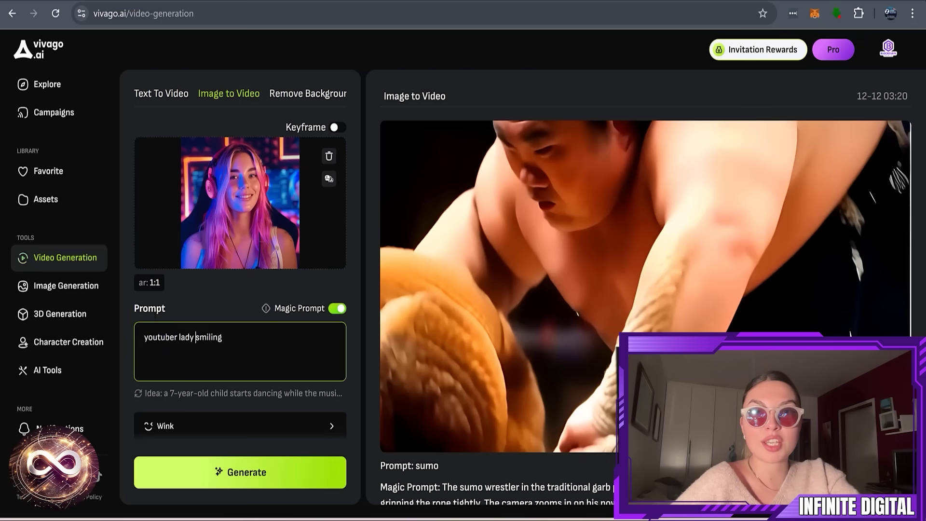
Step: Generate the 5s portrait clip at motion strength 7
scroll(241, 402, down, 4)
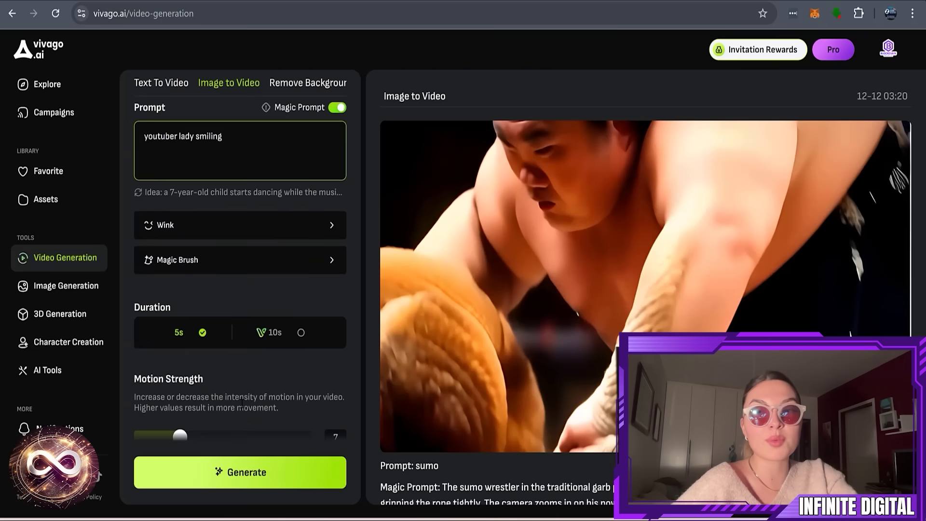
scroll(241, 405, down, 3)
scroll(234, 422, up, 1)
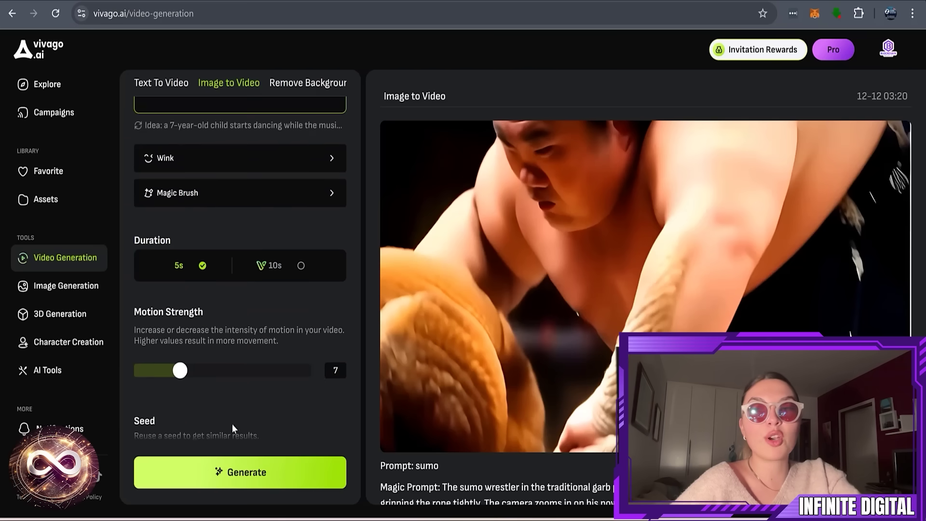
click(237, 475)
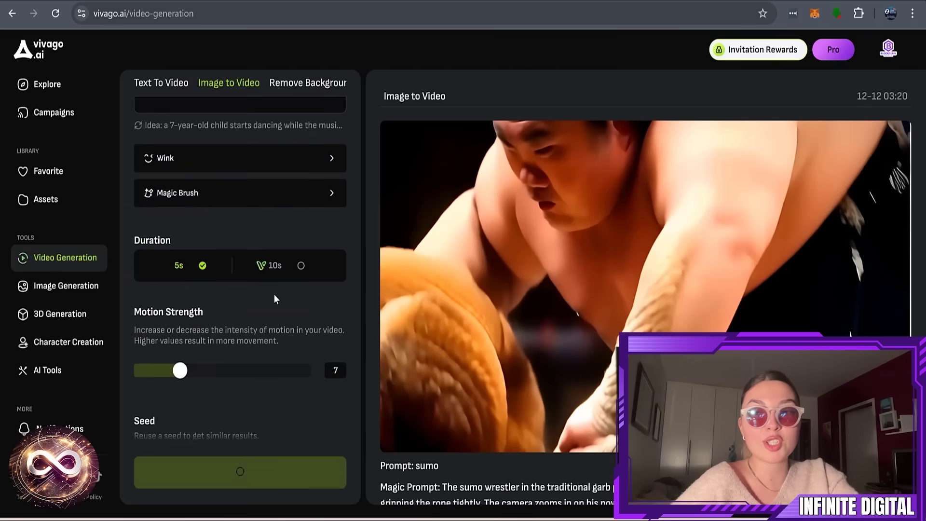
scroll(274, 299, up, 5)
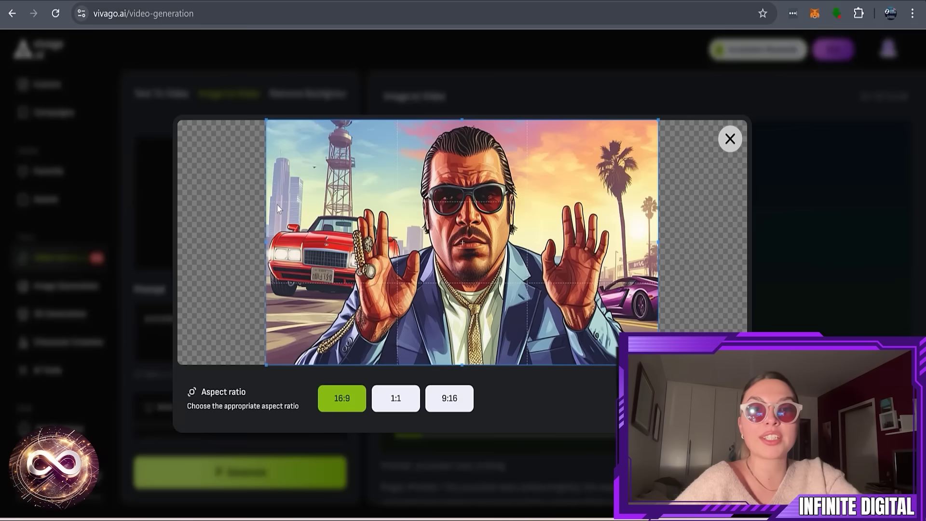
Step: Keep the boss image at 16:9 and generate it with prompt 'big boss GTA style'
click(398, 401)
click(340, 405)
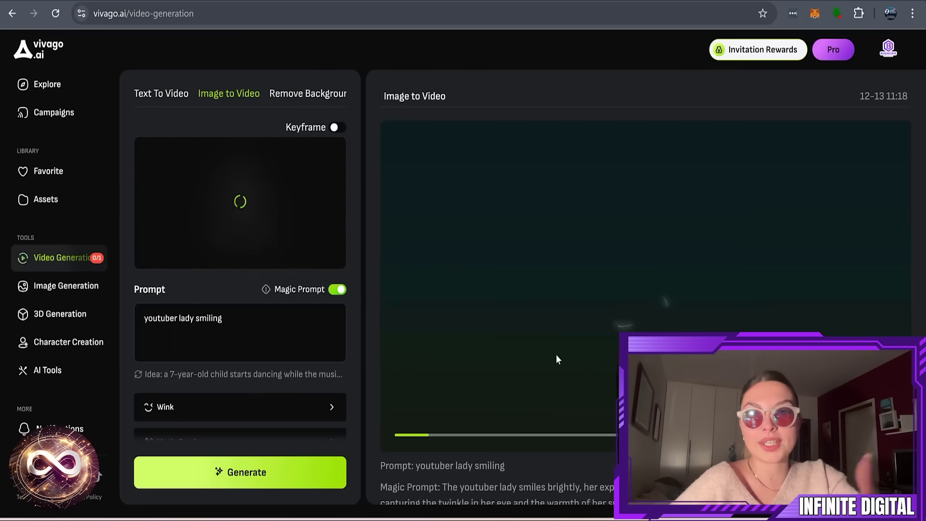
drag(223, 319, 168, 311)
text(big b)
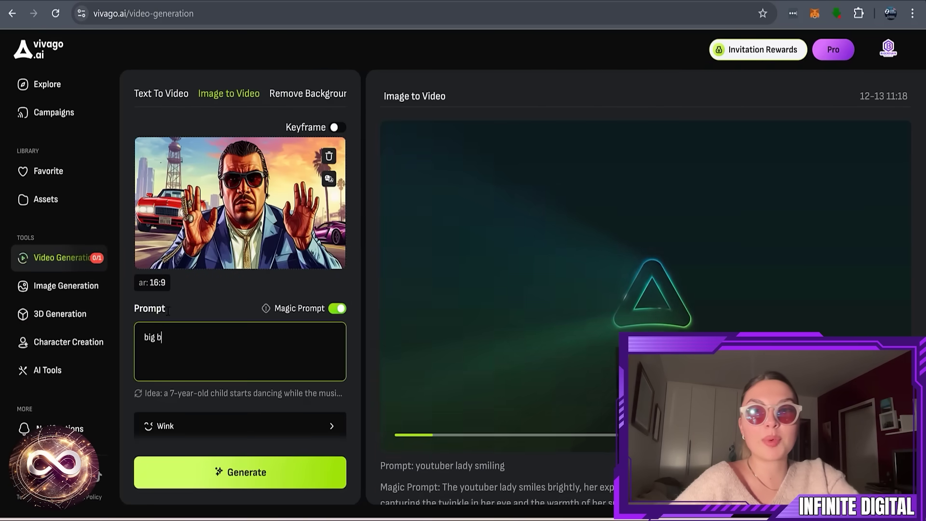
text(oss GTA s)
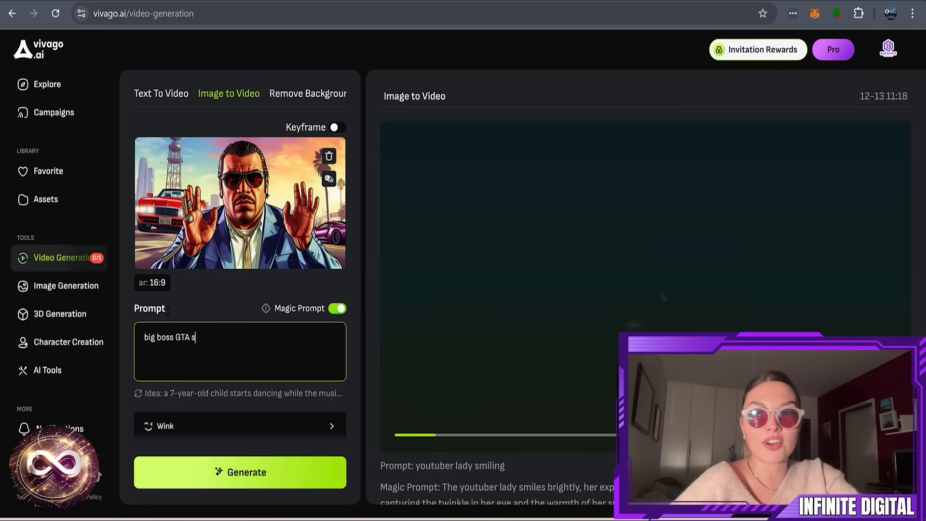
text(tyle)
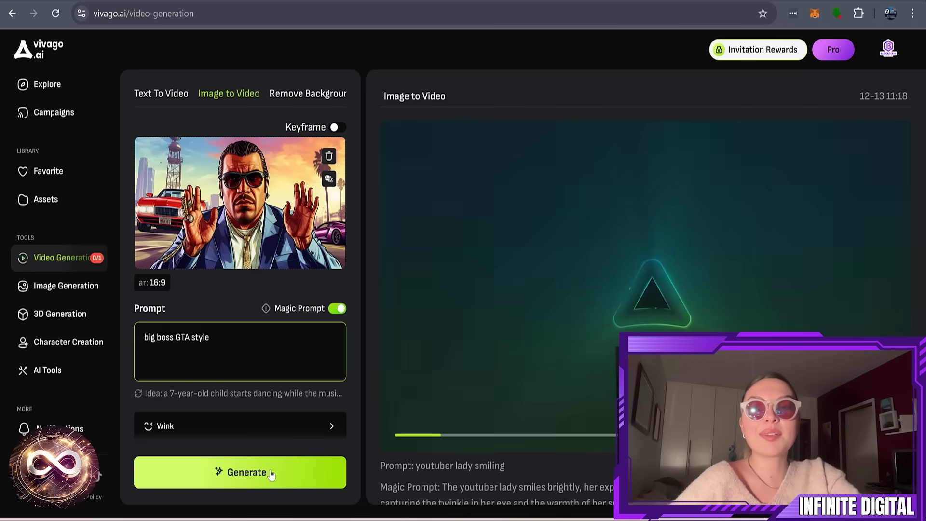
click(271, 474)
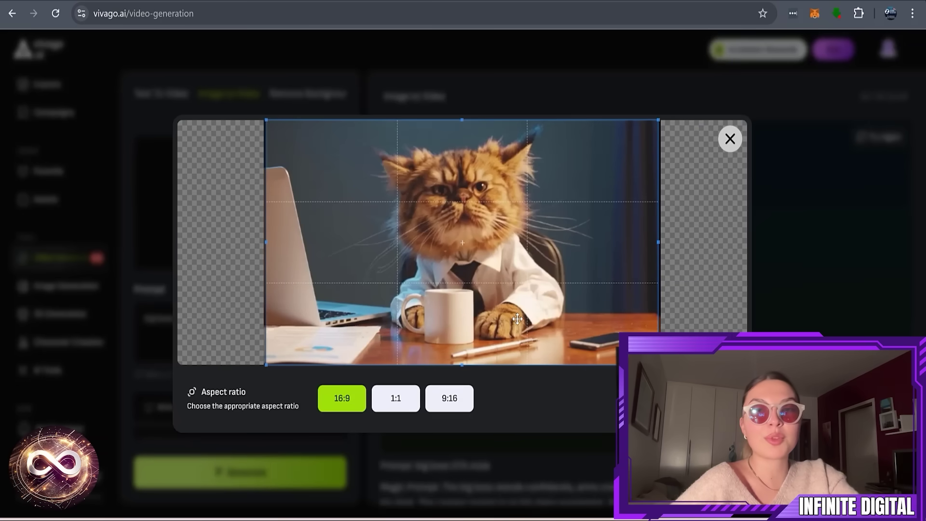
Step: Confirm the office cat crop and generate it with prompt 'cat drinking coffee'
click(704, 397)
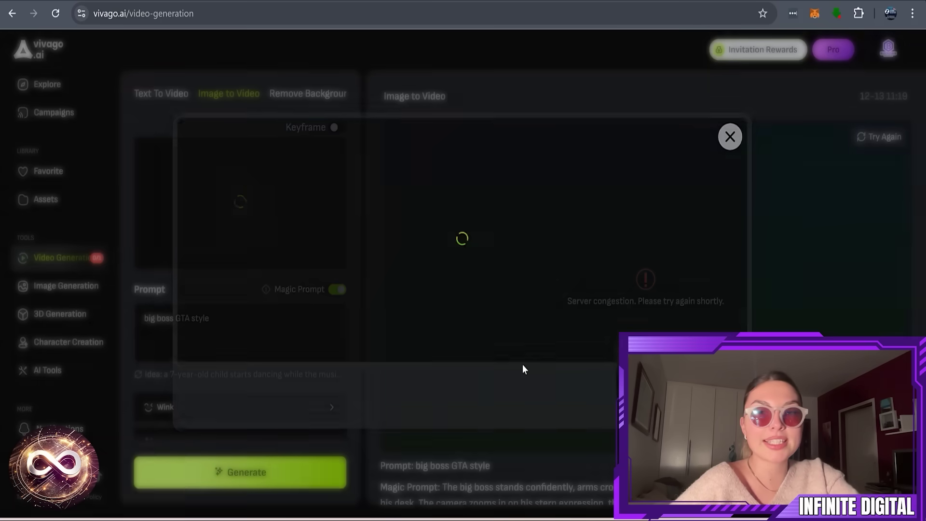
drag(226, 337, 119, 309)
text(cat drinking cof)
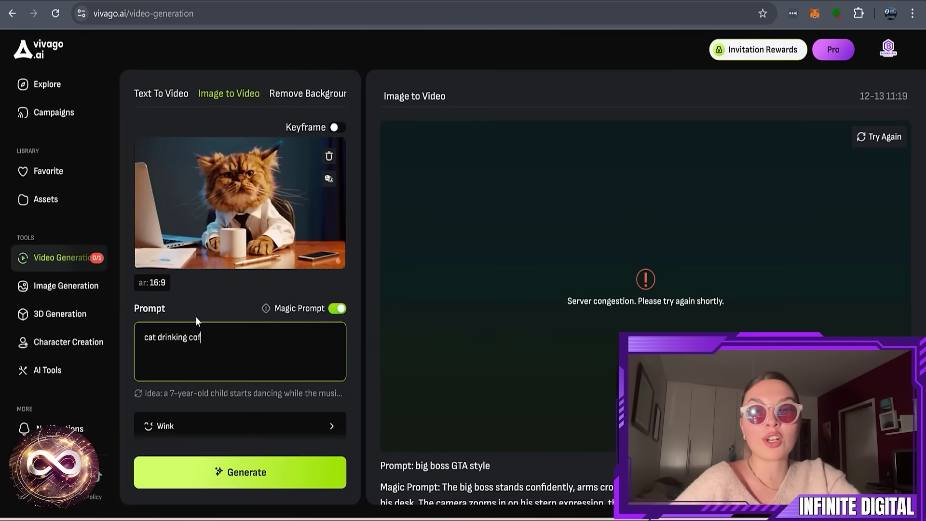
text(fee)
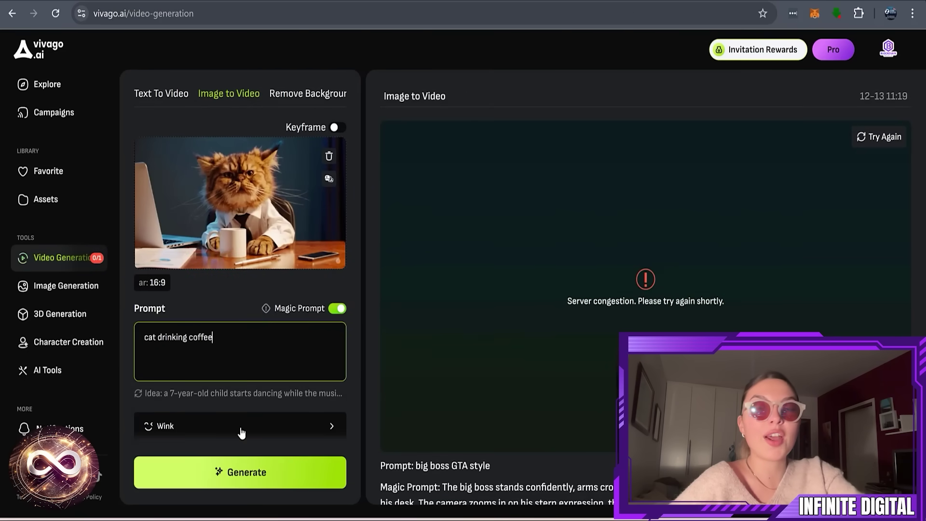
click(237, 467)
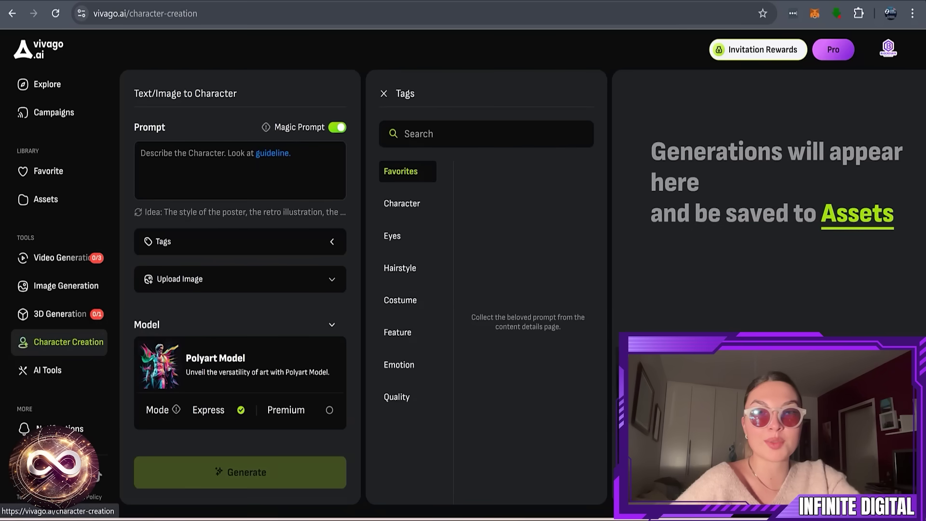
Step: Describe the character as 'GTA style boss' and keep the Polyart Model
click(239, 169)
text(GTA style boss)
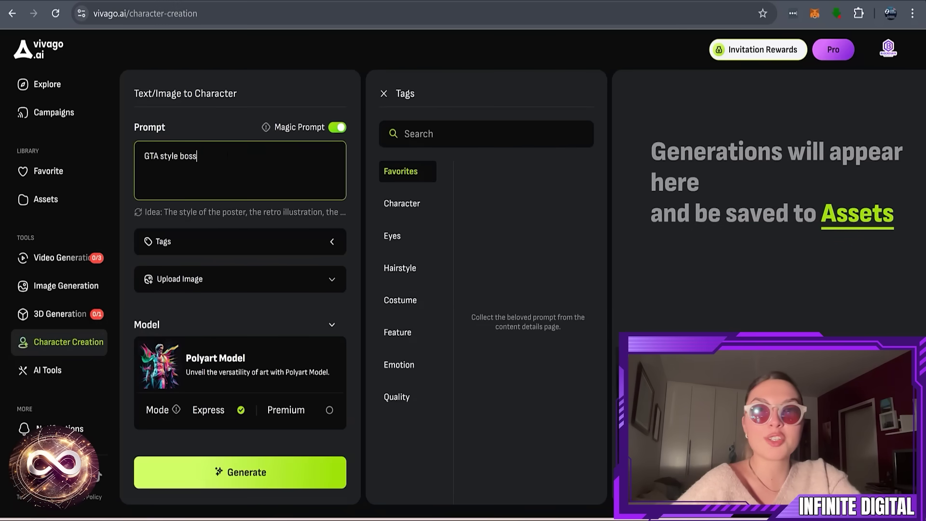
click(324, 355)
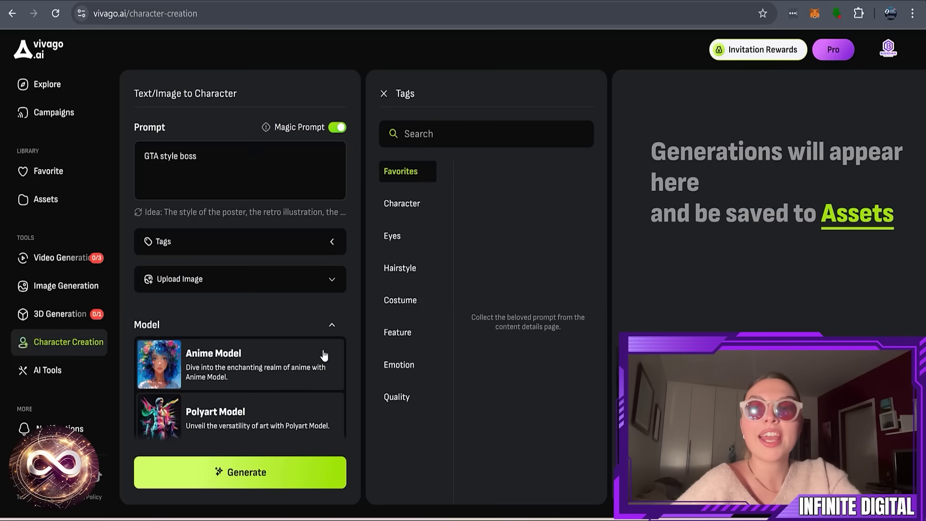
scroll(298, 377, down, 2)
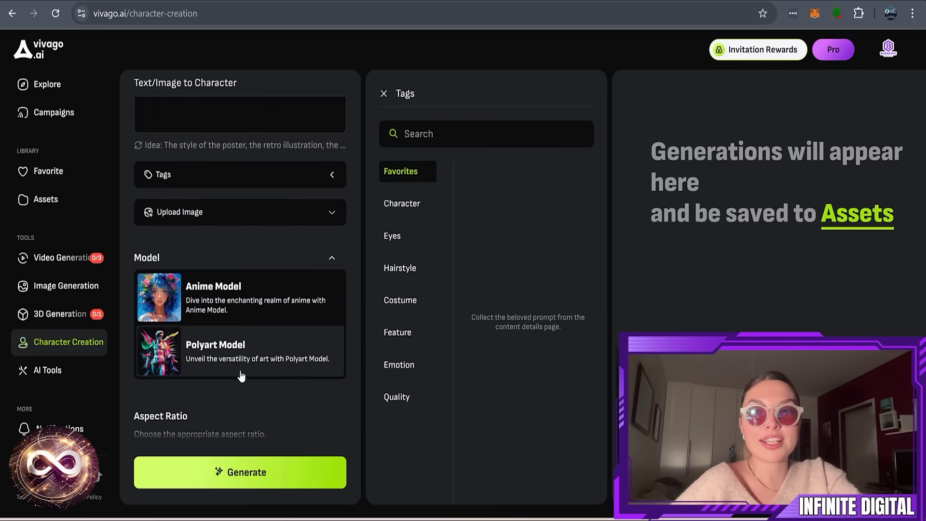
click(237, 357)
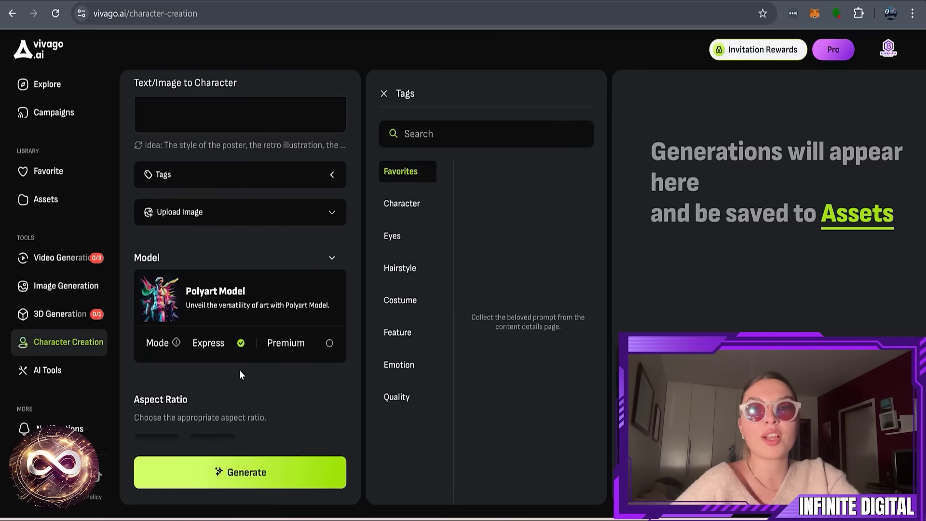
scroll(218, 204, up, 2)
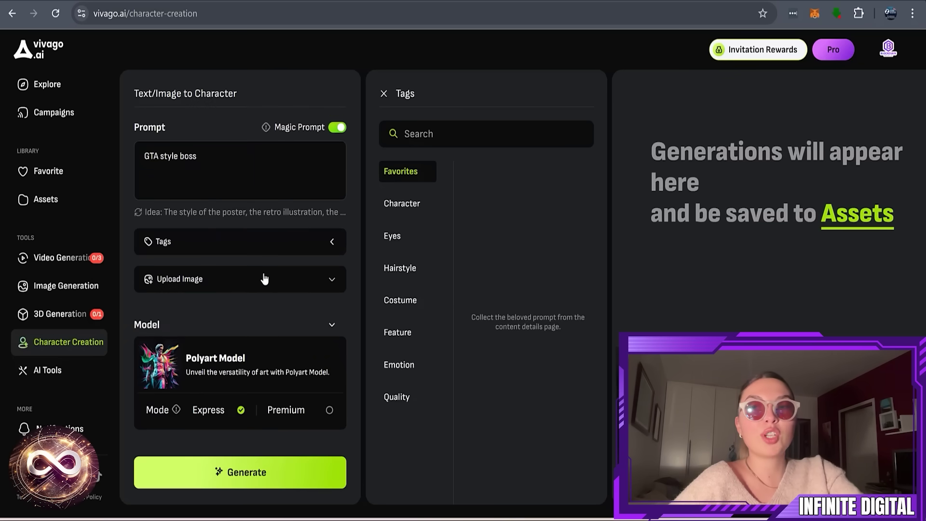
Step: Add a cropped reference picture from Assets and browse the Character tags
click(288, 287)
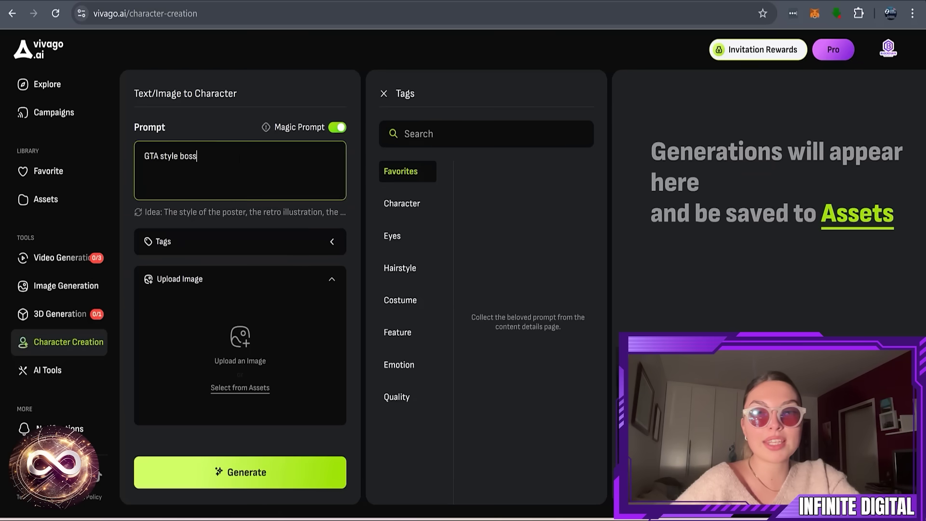
scroll(238, 241, down, 4)
scroll(225, 381, up, 3)
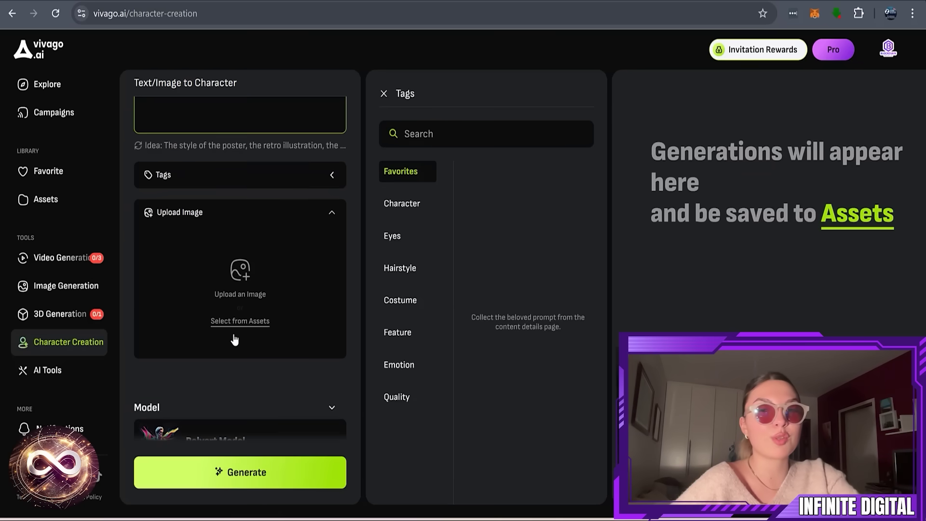
click(236, 319)
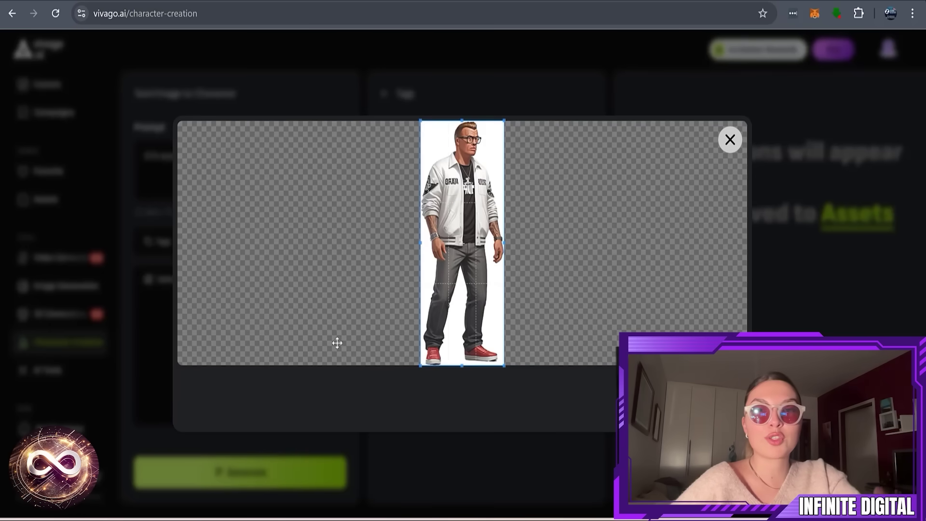
click(578, 414)
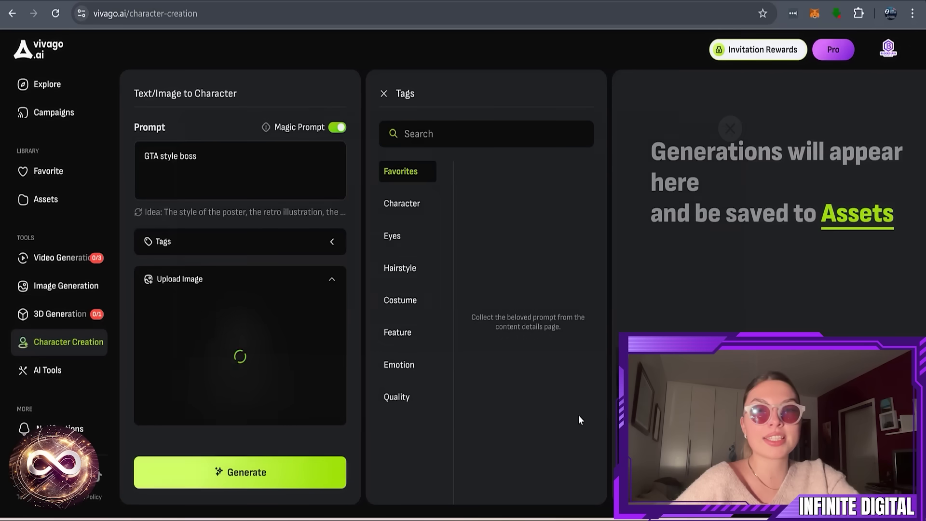
click(408, 203)
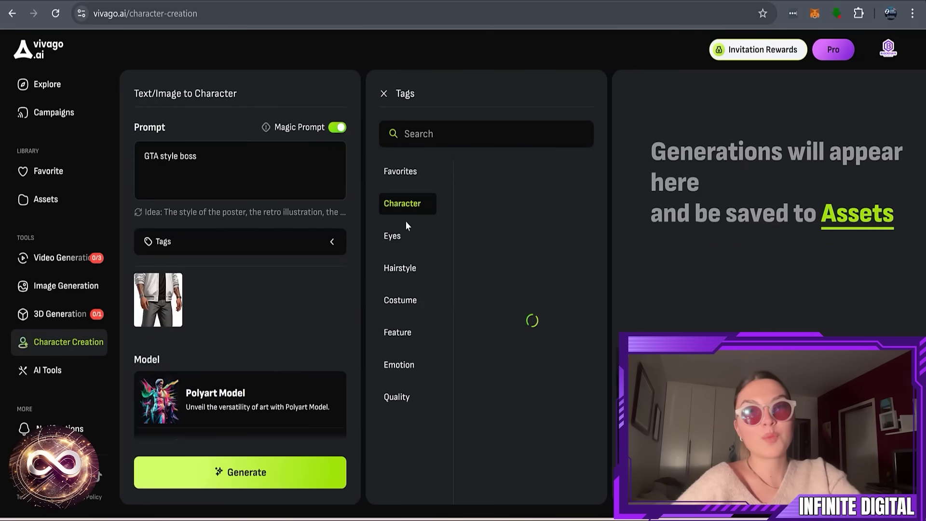
mouse_move(490, 245)
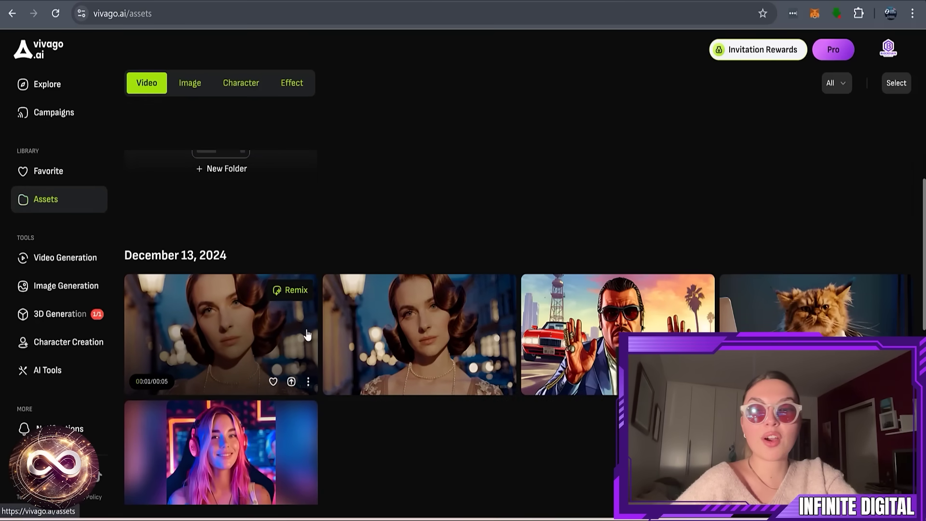
Step: Play the smiling woman, GTA boss and youtuber lady clips from Assets
click(307, 334)
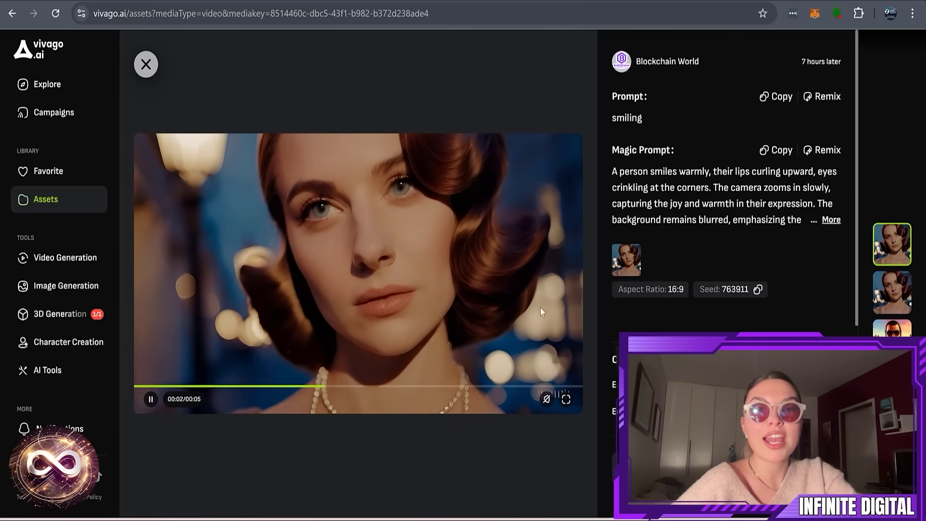
click(896, 293)
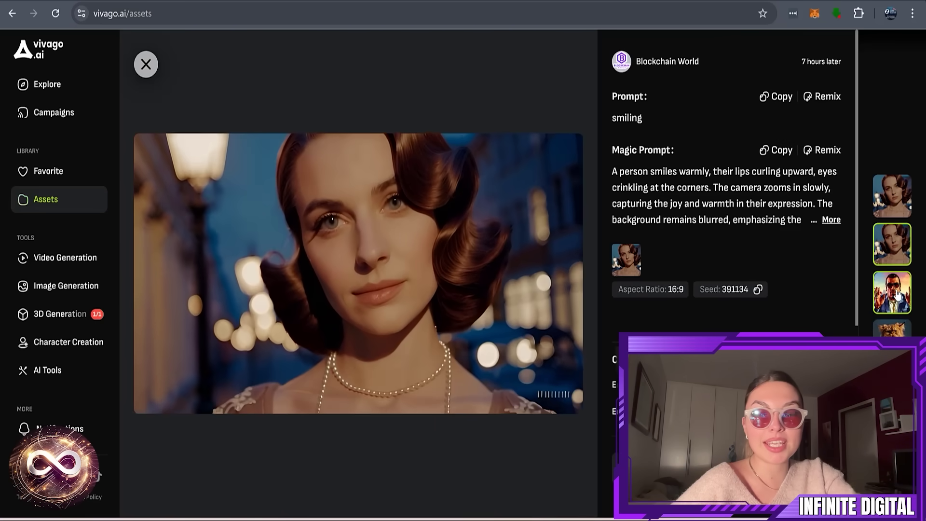
click(896, 295)
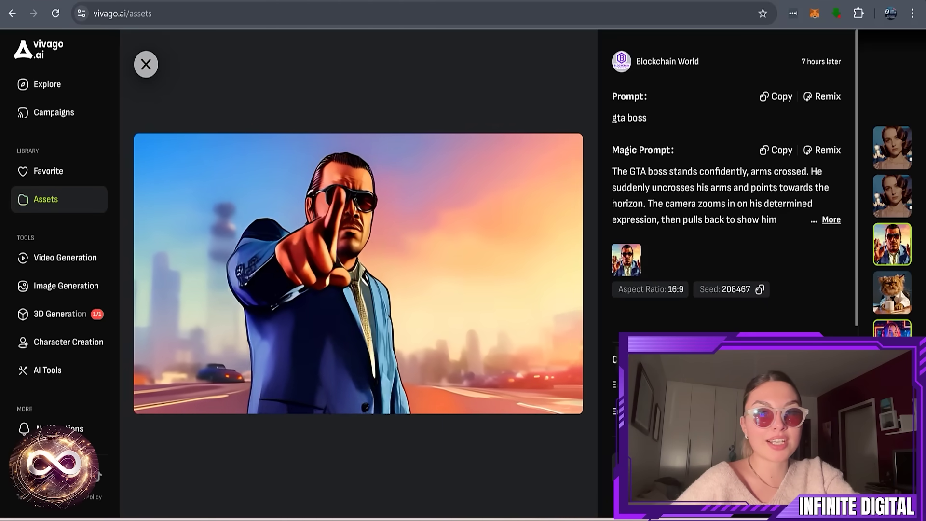
click(892, 330)
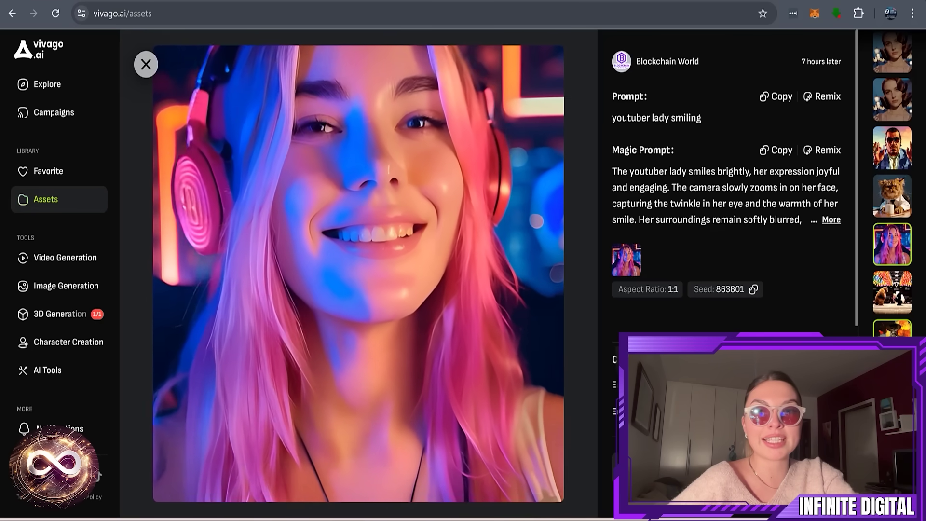
key(Up)
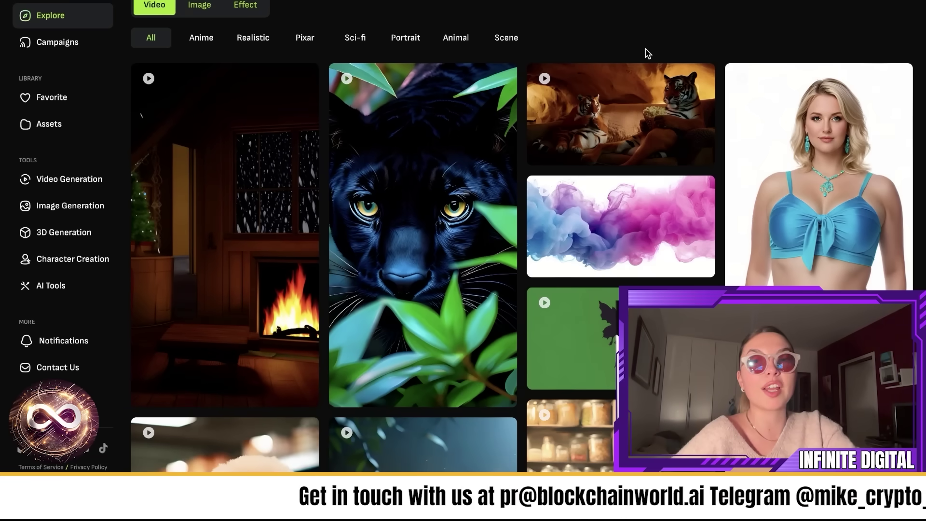
Step: Scroll down and back up through the Explore Video gallery under All
scroll(452, 184, down, 15)
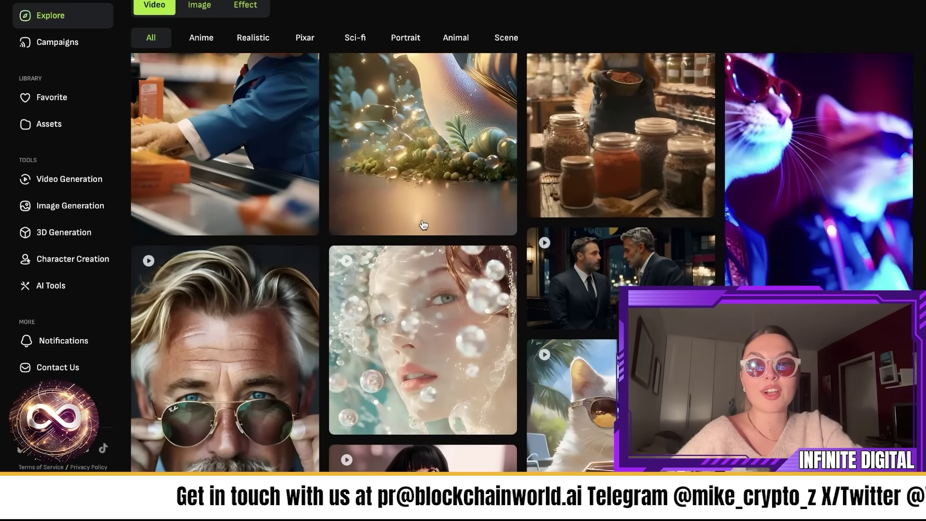
scroll(428, 215, down, 15)
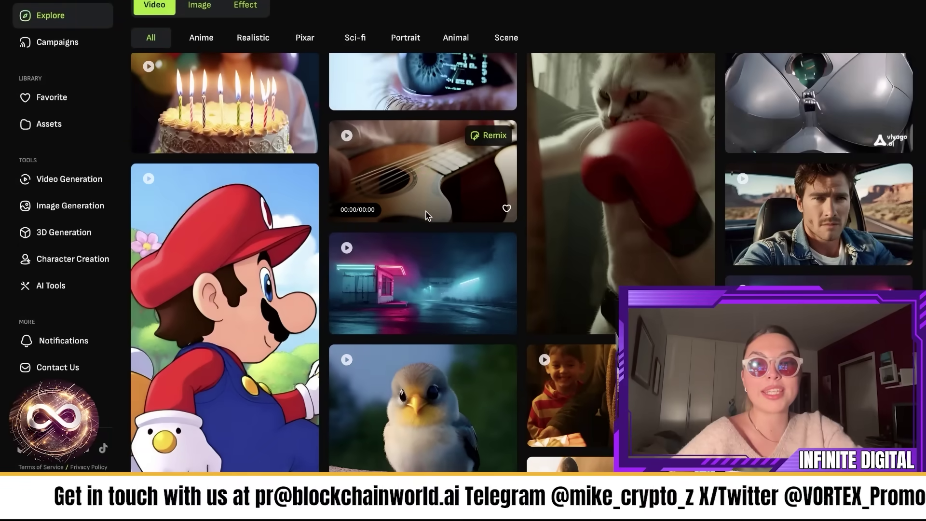
scroll(436, 202, up, 20)
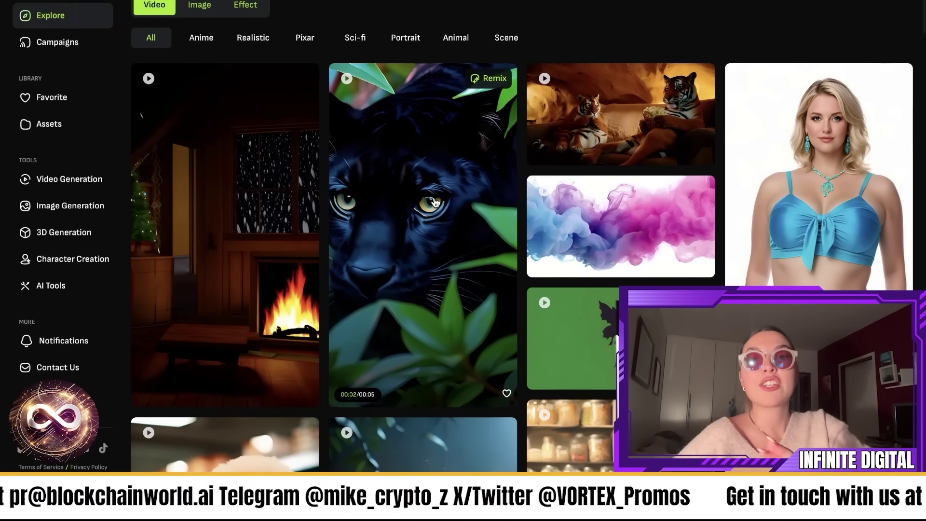
scroll(435, 203, down, 5)
scroll(435, 203, down, 15)
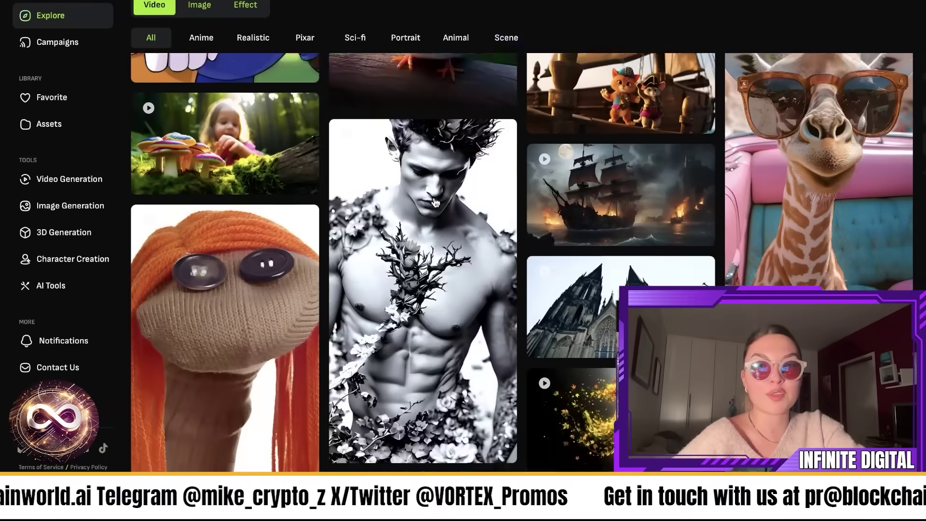
scroll(436, 202, down, 20)
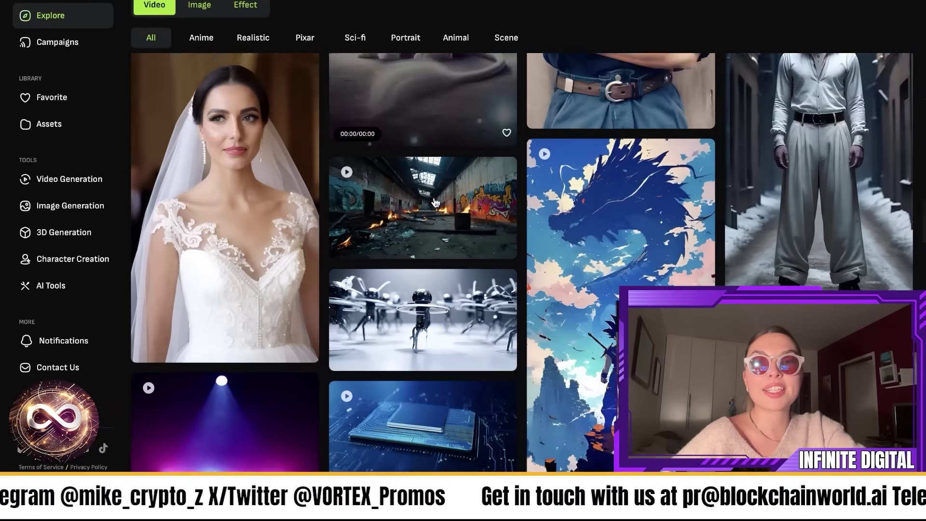
scroll(436, 194, down, 20)
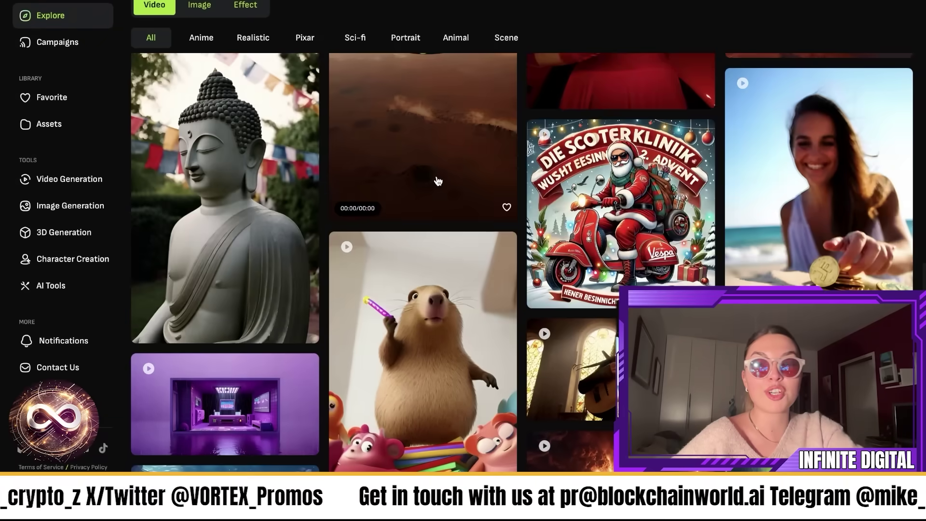
scroll(438, 181, up, 20)
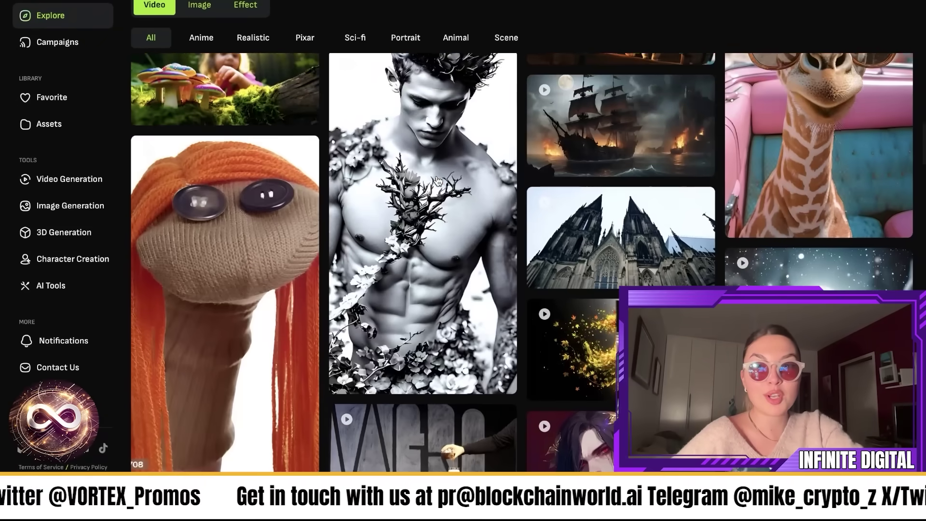
scroll(436, 181, down, 1)
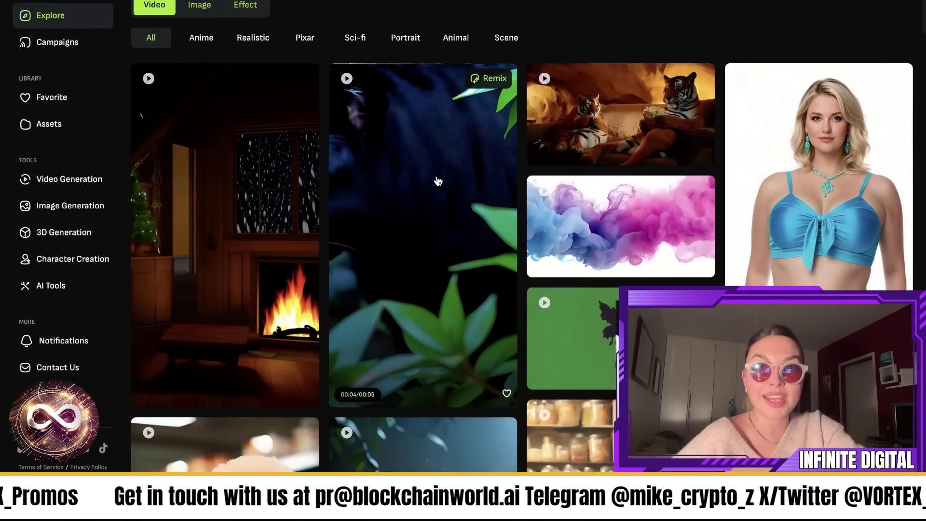